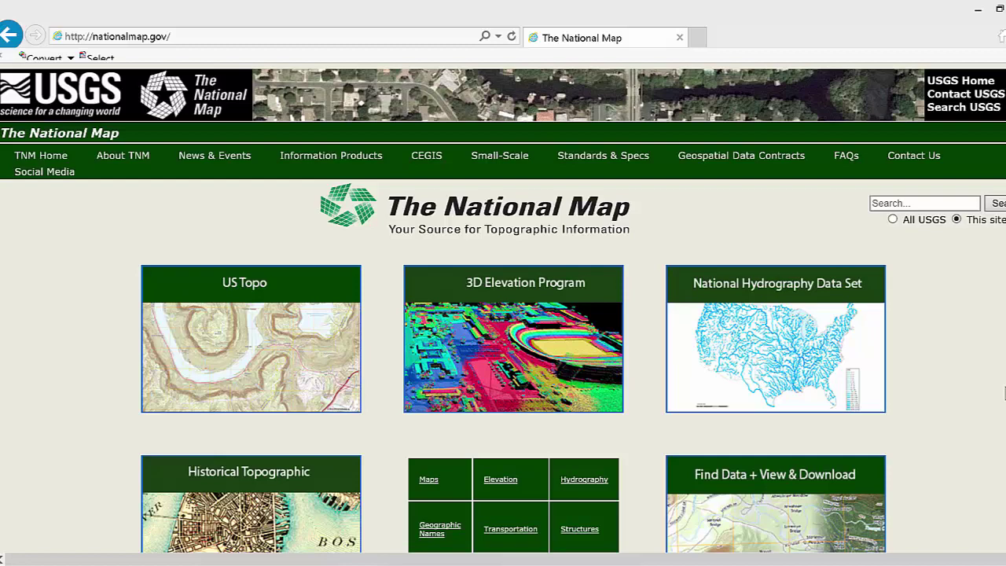
Step: Launch the TNM Download Client (new) from the Find Data + View & Download services page
scroll(633, 384, down, 2)
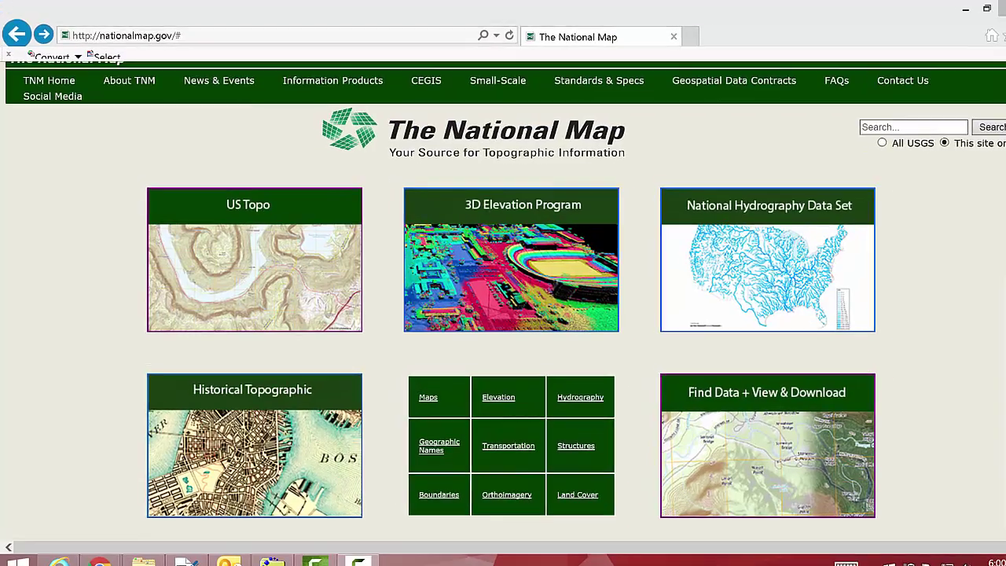
click(637, 360)
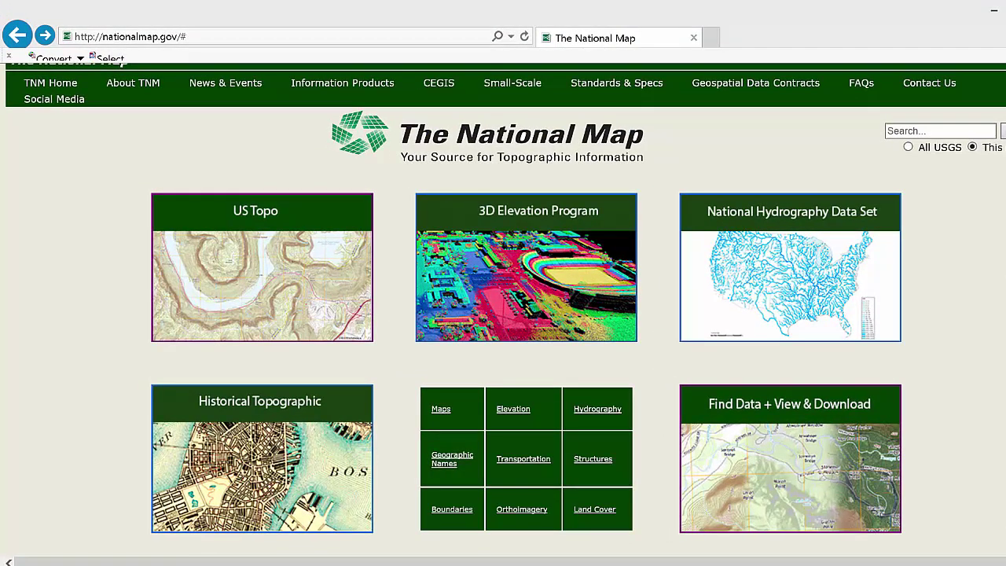
click(793, 468)
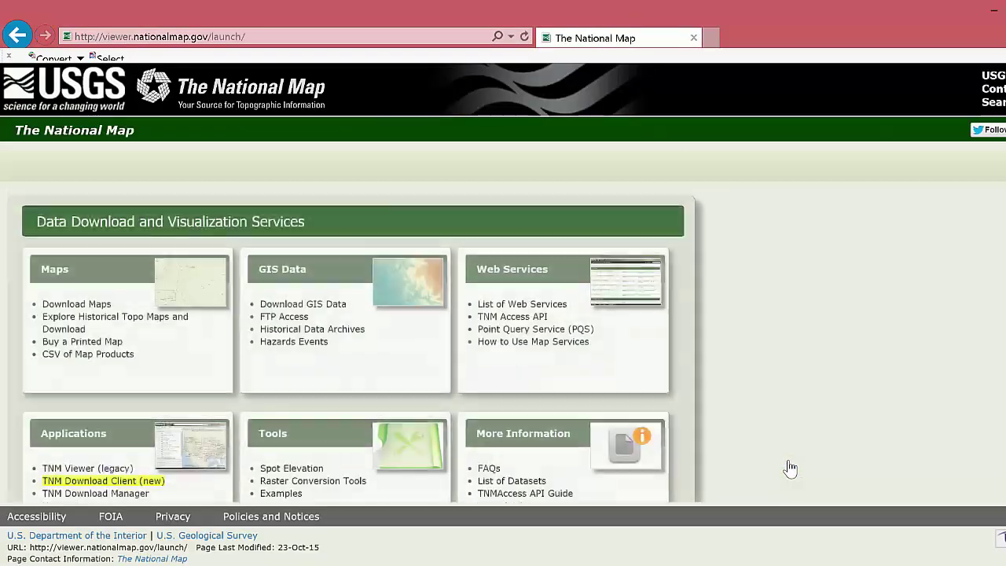
scroll(706, 429, down, 1)
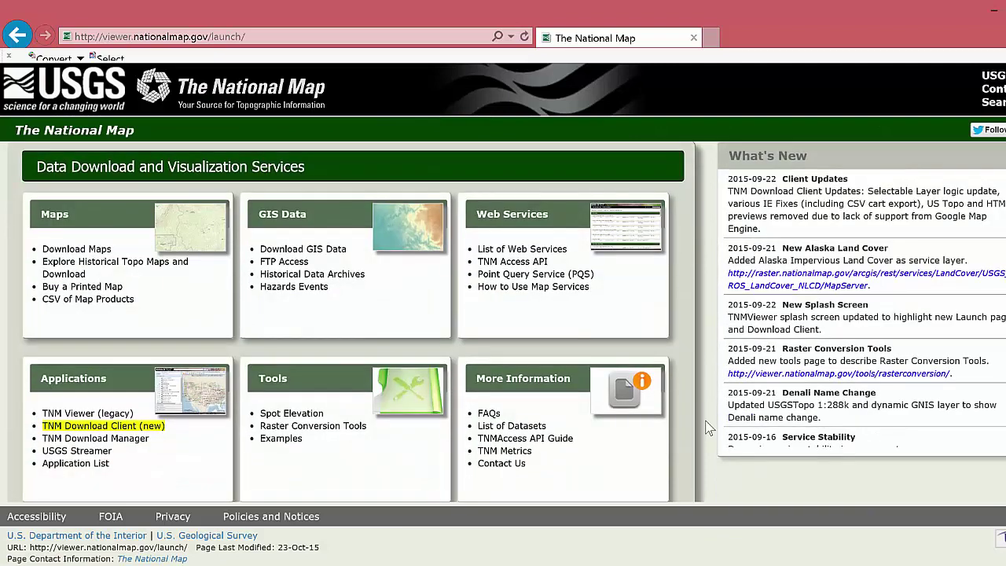
scroll(706, 429, down, 1)
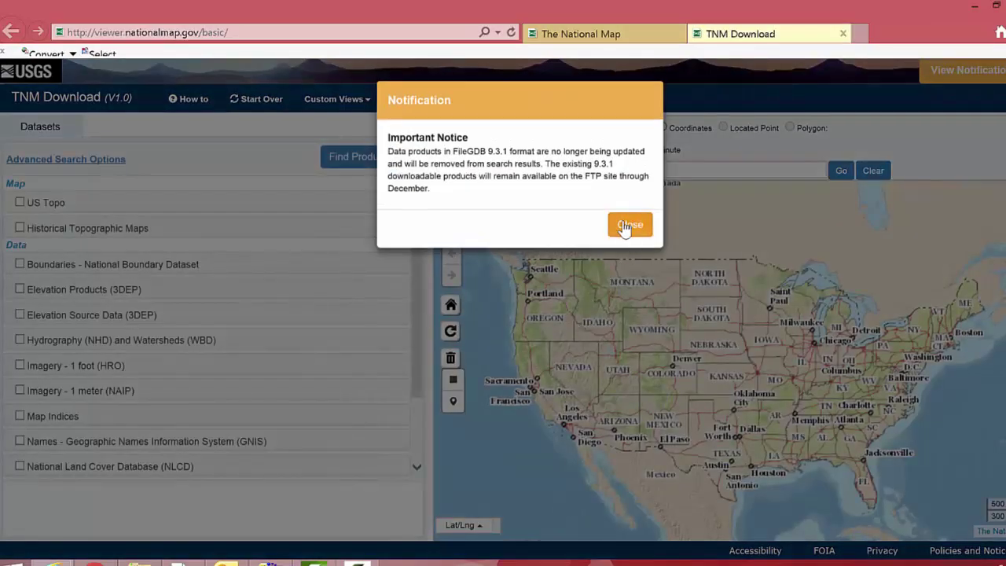
Step: Close the FileGDB notification, then zoom in and pan the map to frame Tempe, AZ
click(625, 225)
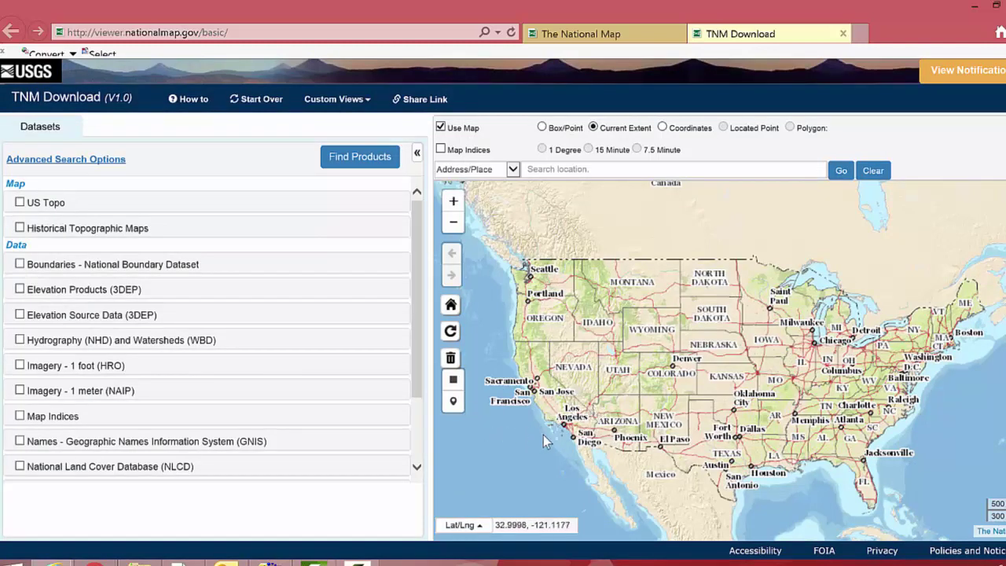
scroll(608, 431, up, 1)
scroll(613, 424, up, 1)
scroll(613, 425, up, 1)
scroll(613, 424, up, 3)
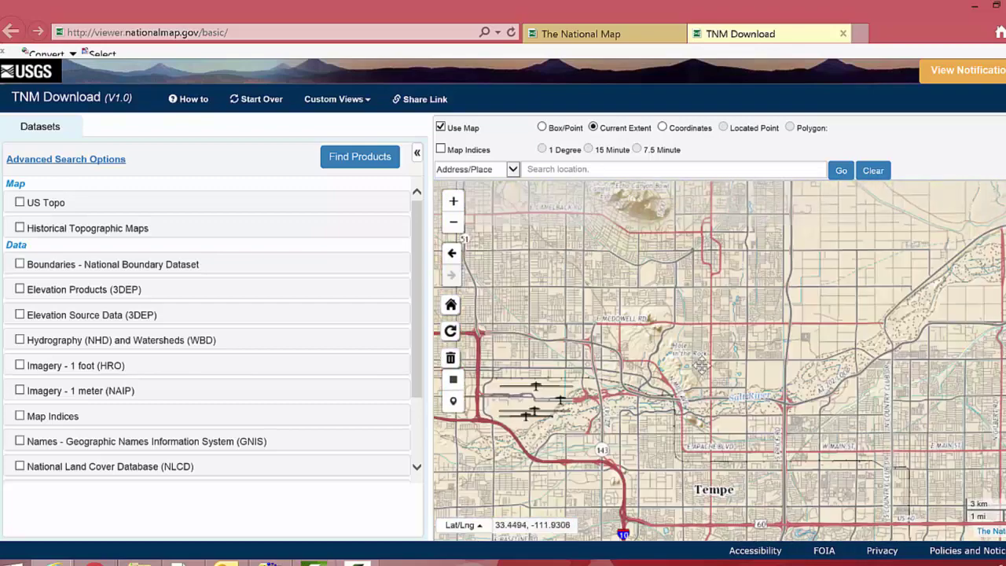
scroll(713, 402, up, 1)
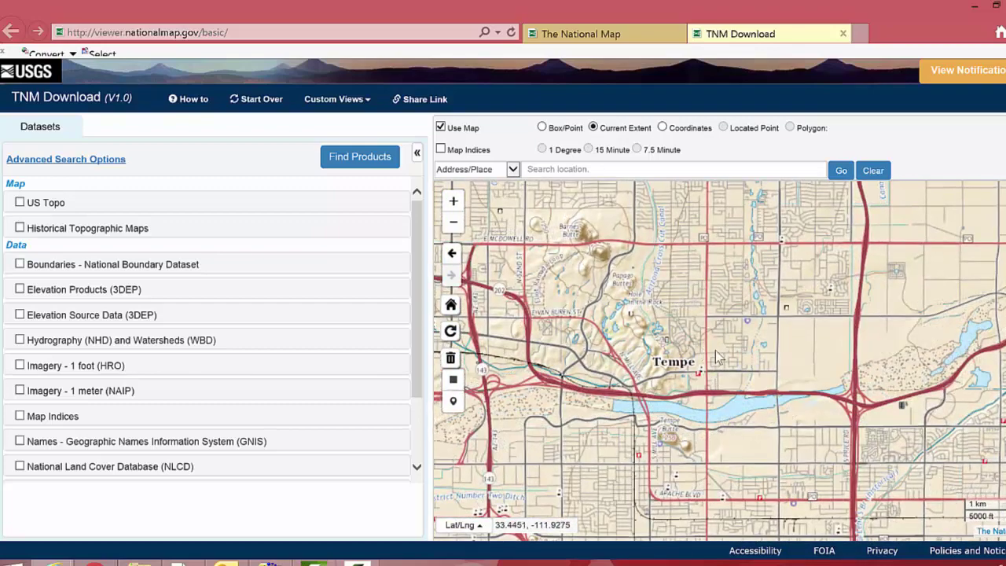
drag(715, 358, 792, 361)
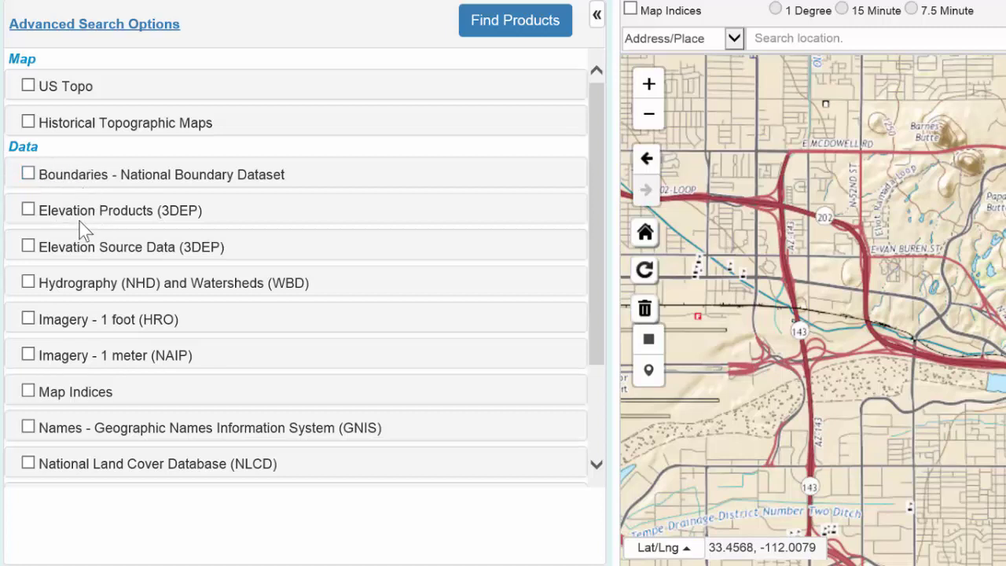
Step: Tick Elevation Products (3DEP), keeping only the 1/3 arc-second DEM in ArcGrid format
click(30, 210)
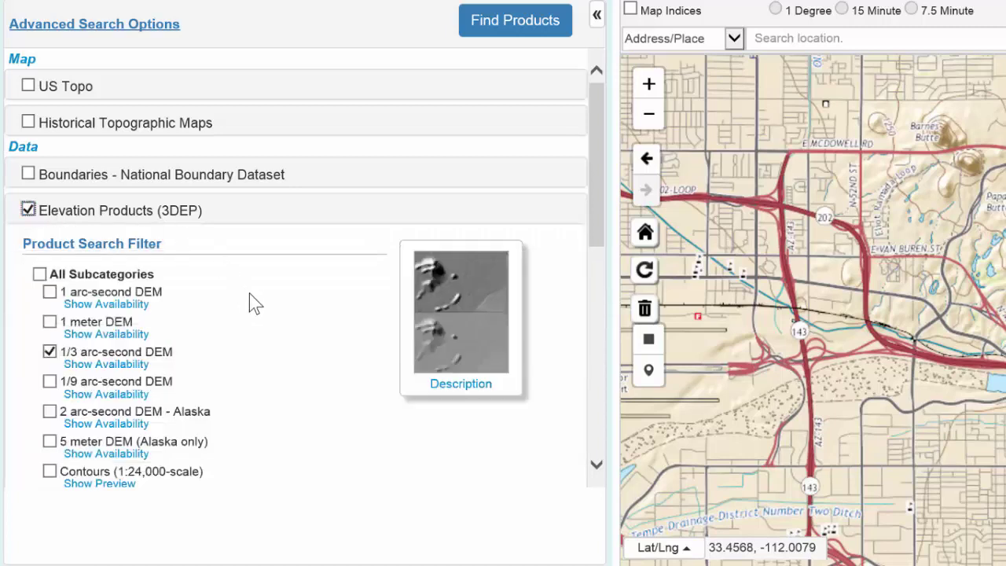
scroll(249, 297, down, 1)
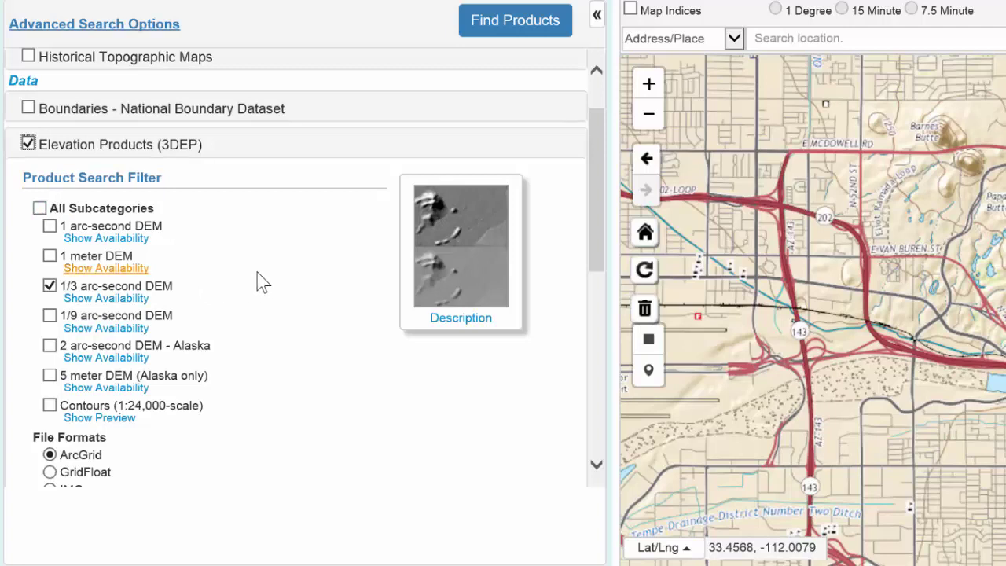
scroll(263, 283, down, 2)
scroll(259, 281, down, 2)
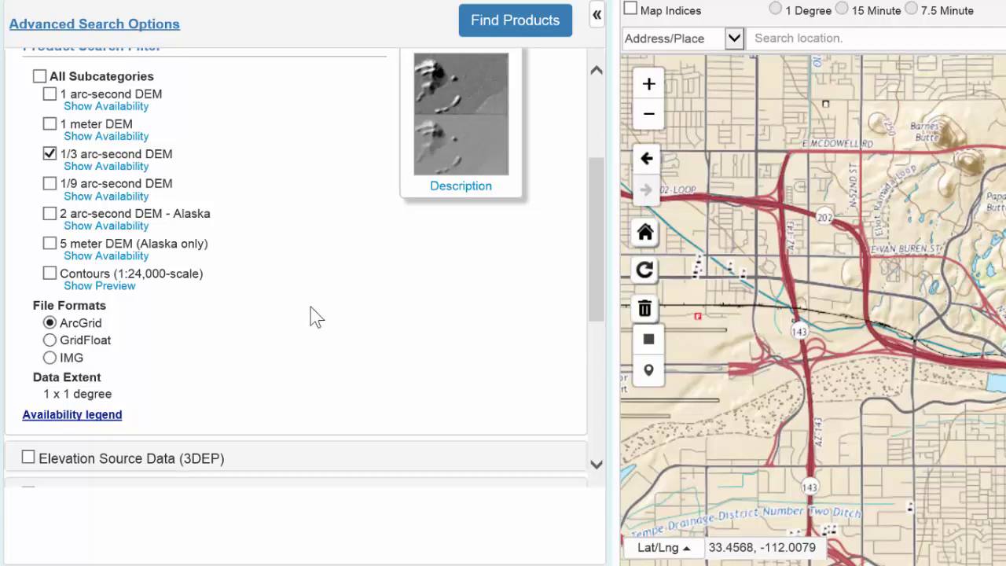
drag(602, 216, 602, 348)
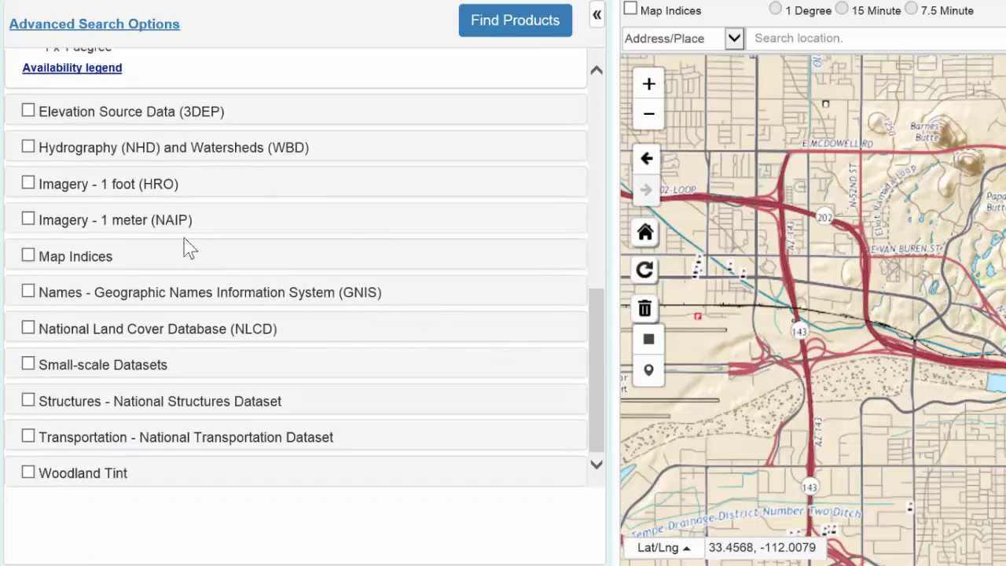
Step: Tick the Imagery - 1 foot (HRO) dataset, delivered as JPEG2000 files
click(29, 184)
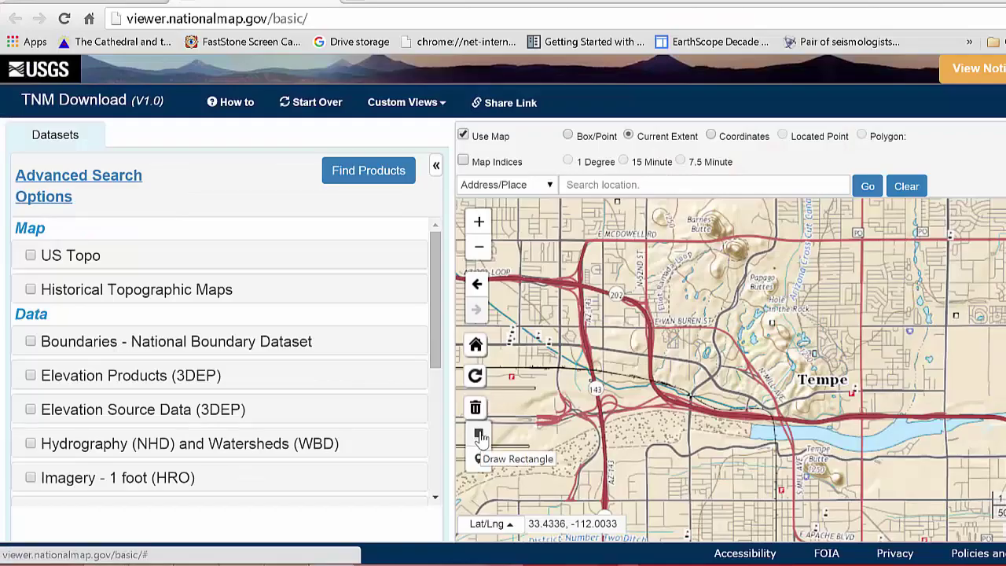
Step: Draw a search rectangle enclosing central Tempe and the river
click(481, 436)
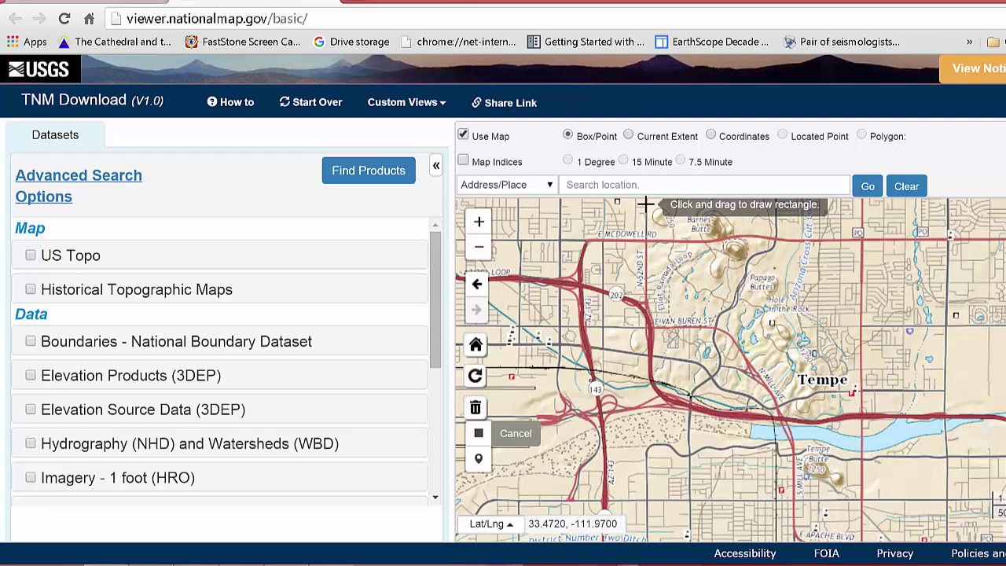
drag(645, 203, 845, 469)
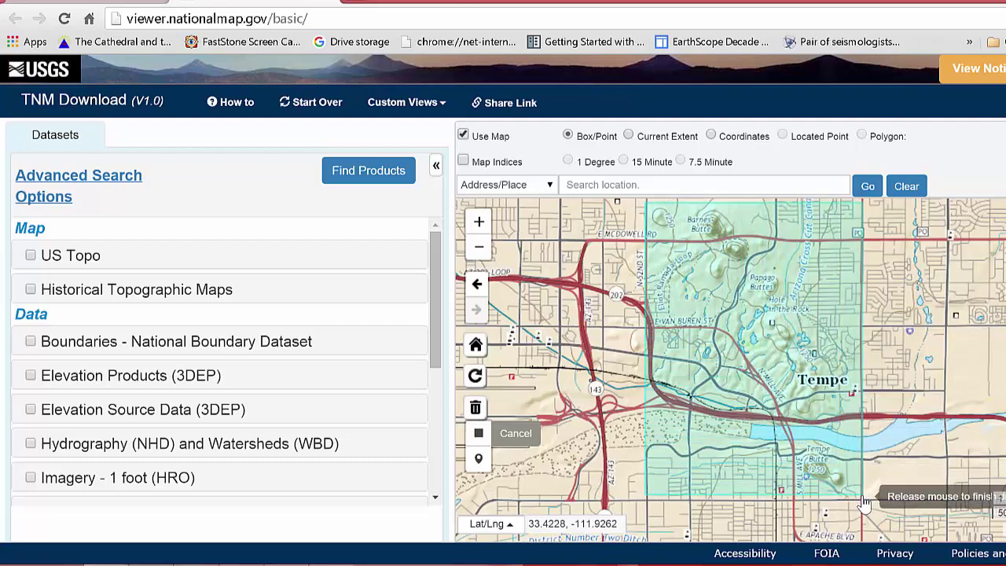
drag(845, 469, 862, 498)
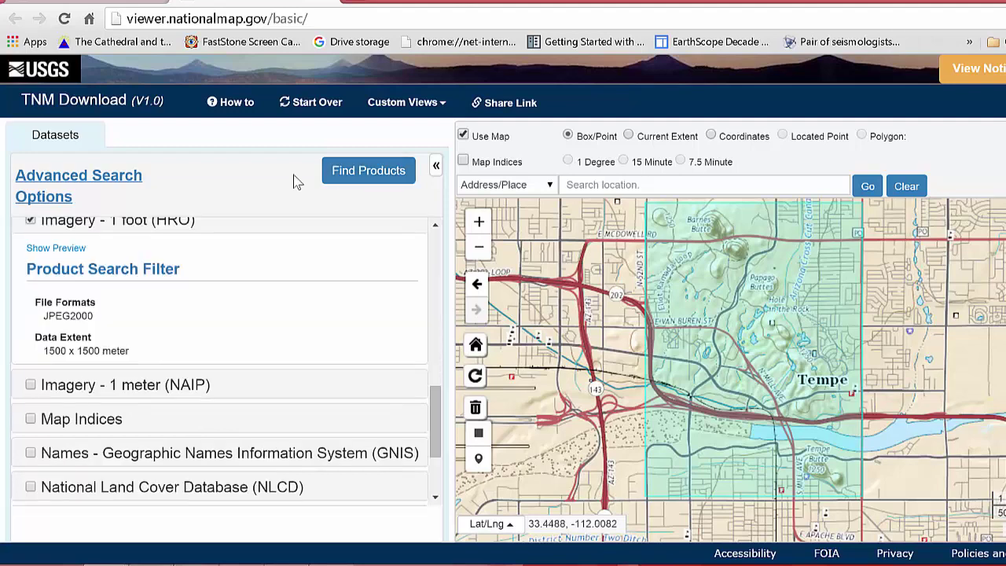
Step: Find products in the rectangle, cart the single 1/3 arc-second NED DEM, and expand the 45 imagery results
click(361, 173)
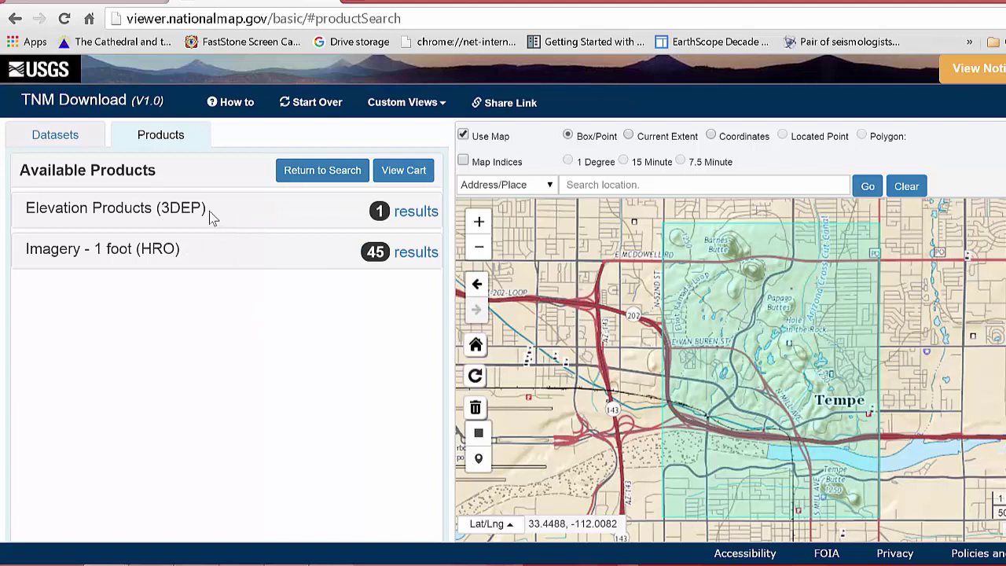
click(389, 210)
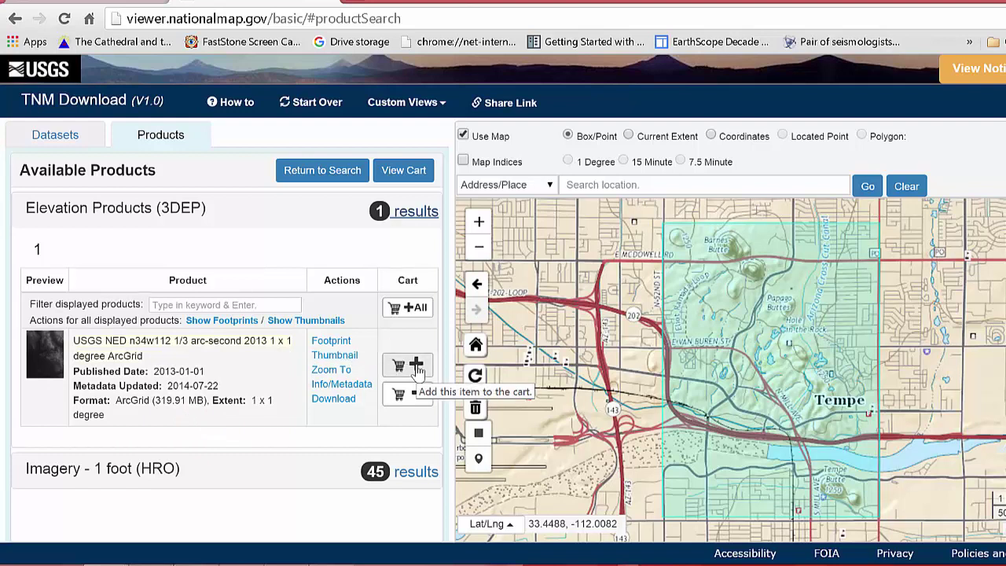
click(417, 368)
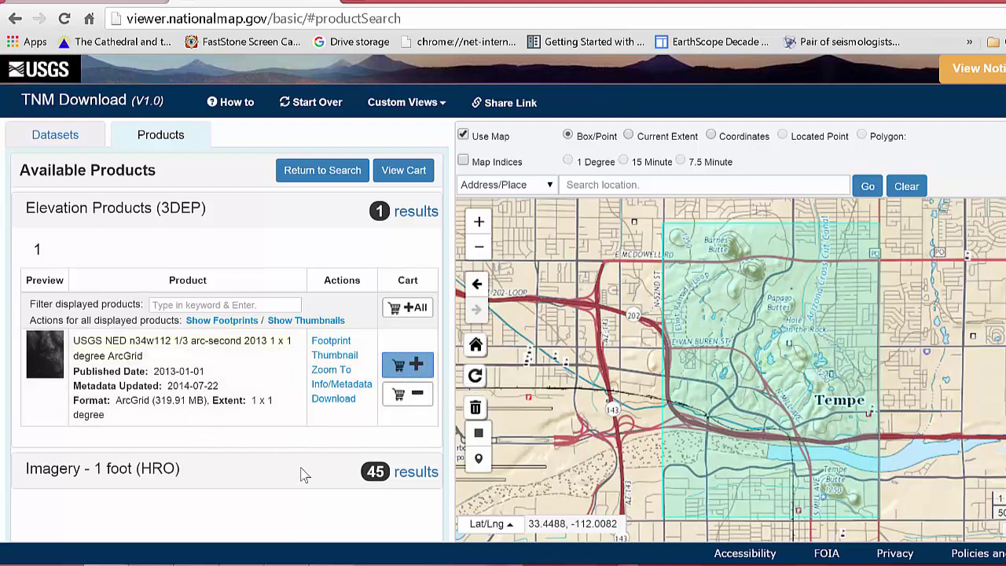
click(412, 474)
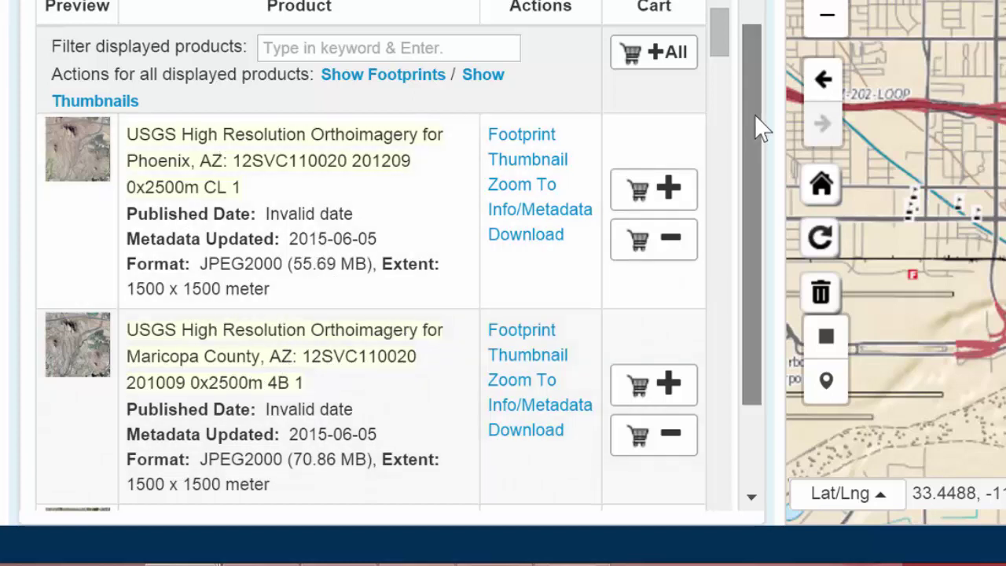
Step: Add the Phoenix 2012 and Maricopa County 2010 orthoimagery tiles to the cart
mouse_move(757, 123)
mouse_down()
mouse_move(763, 155)
mouse_move(749, 168)
mouse_up()
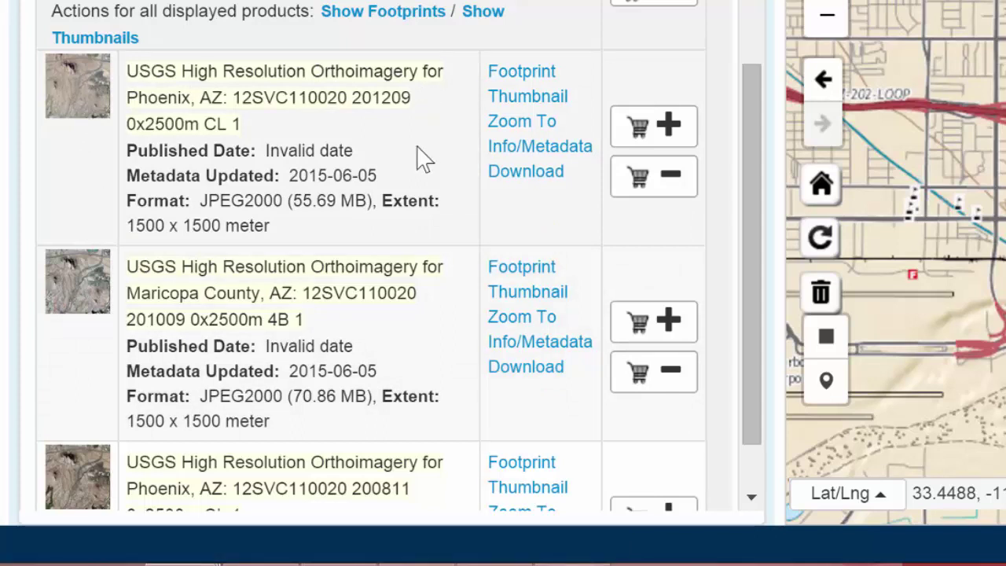
click(670, 129)
click(655, 324)
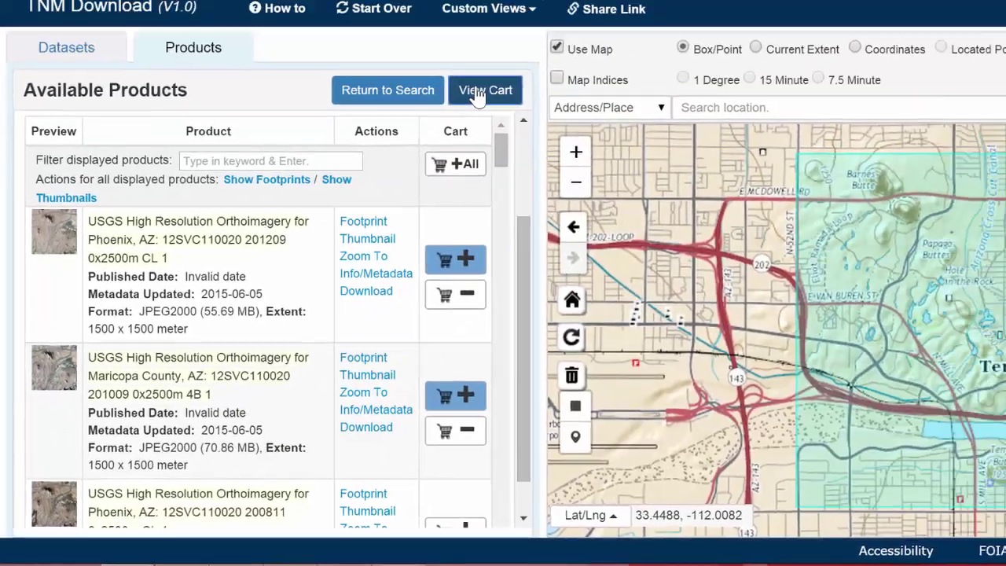
Step: From the cart, download the Maricopa County orthoimage and the NED n34w112 ArcGrid DEM
click(483, 90)
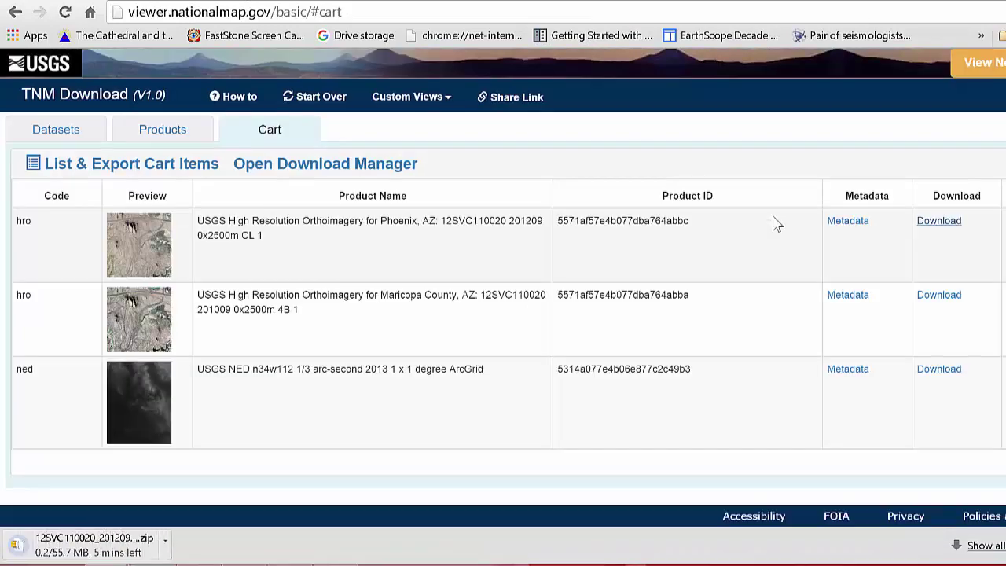
click(937, 295)
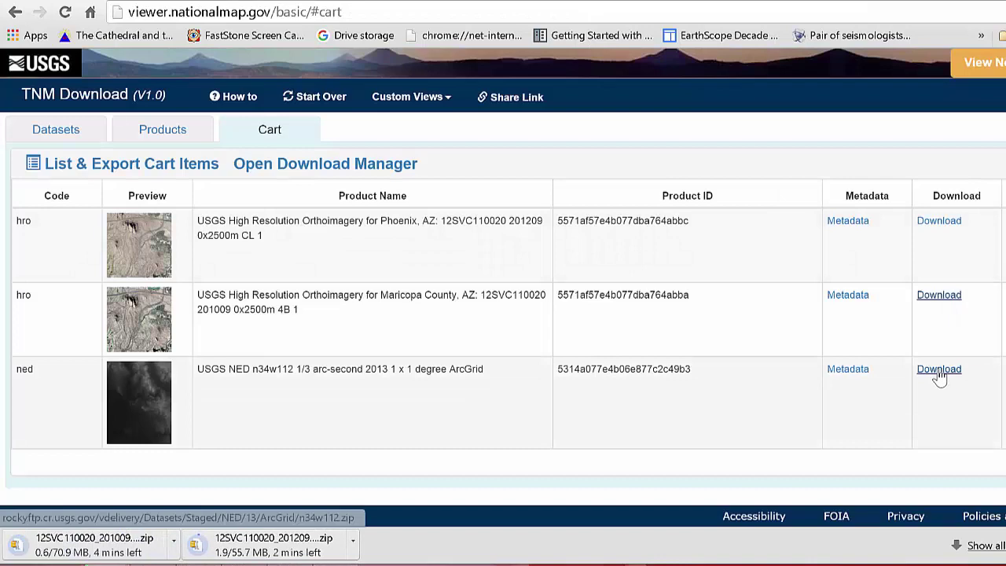
click(939, 371)
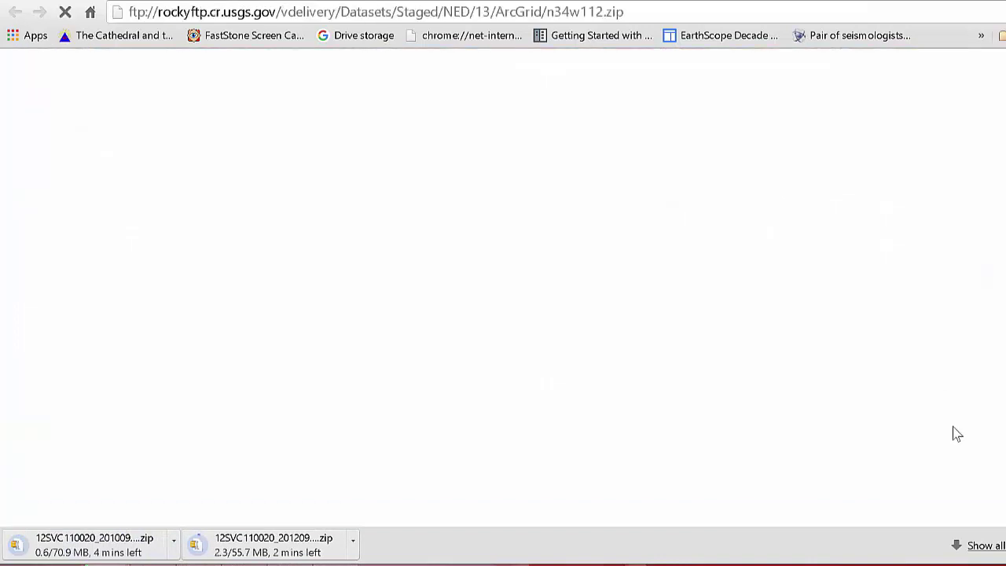